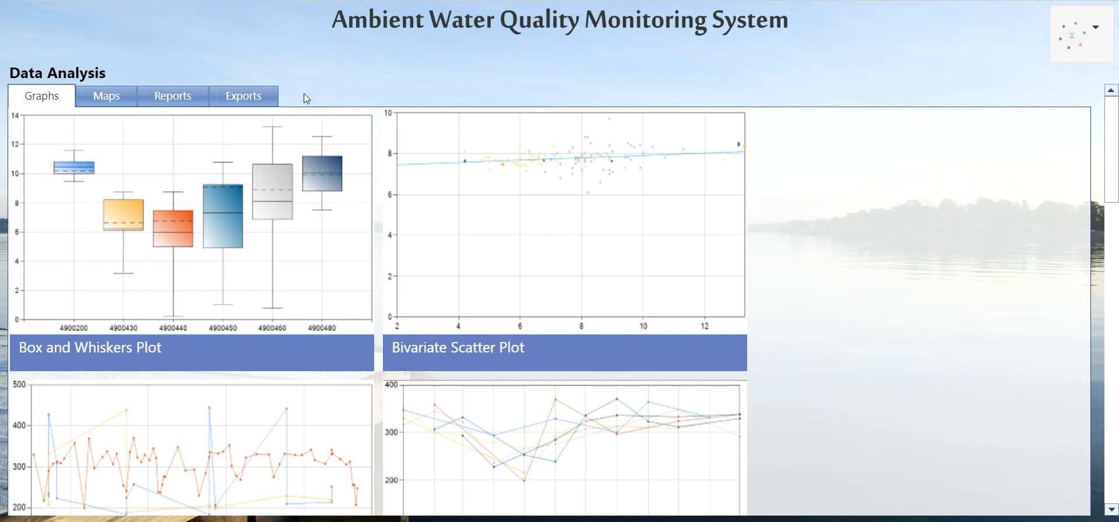
Open the Crosstab data export with its default search criteria
left_click(247, 102)
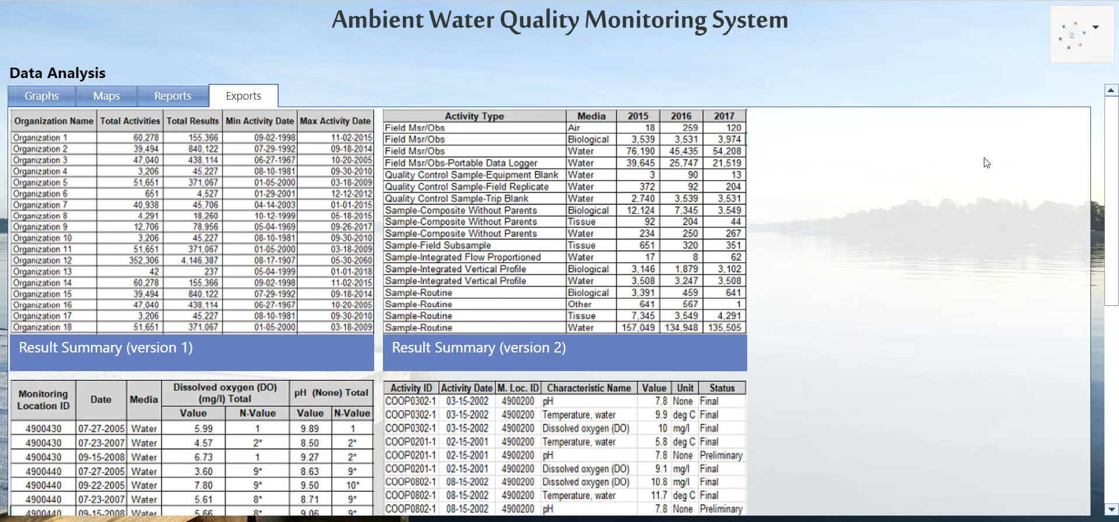
left_click_drag(1111, 153, 1095, 292)
mouse_move(277, 279)
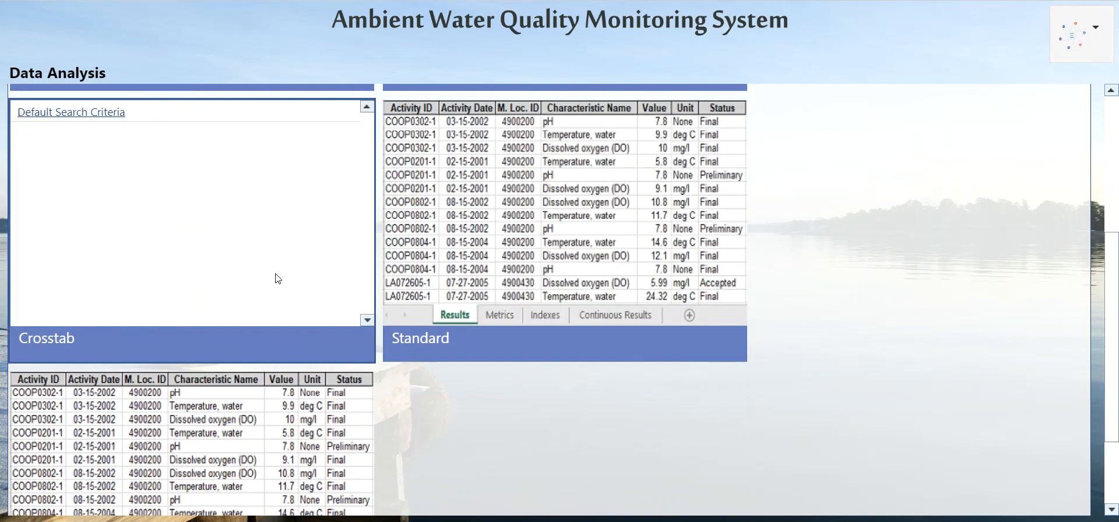
left_click(73, 116)
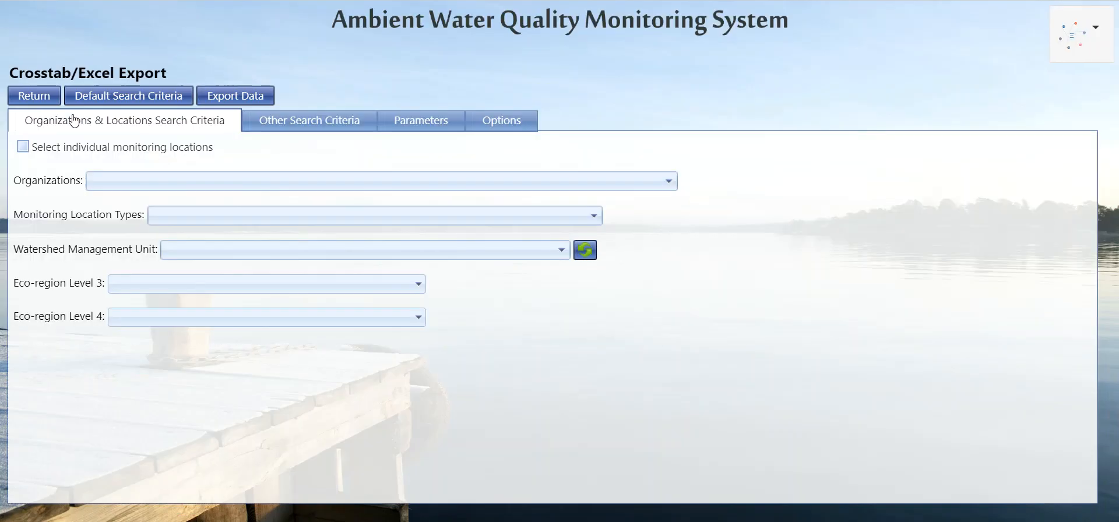
Select the organization UTOGM_WQX (Utah Division of Oil, Gas, and Mining) and view the monitoring location type choices
left_click(141, 181)
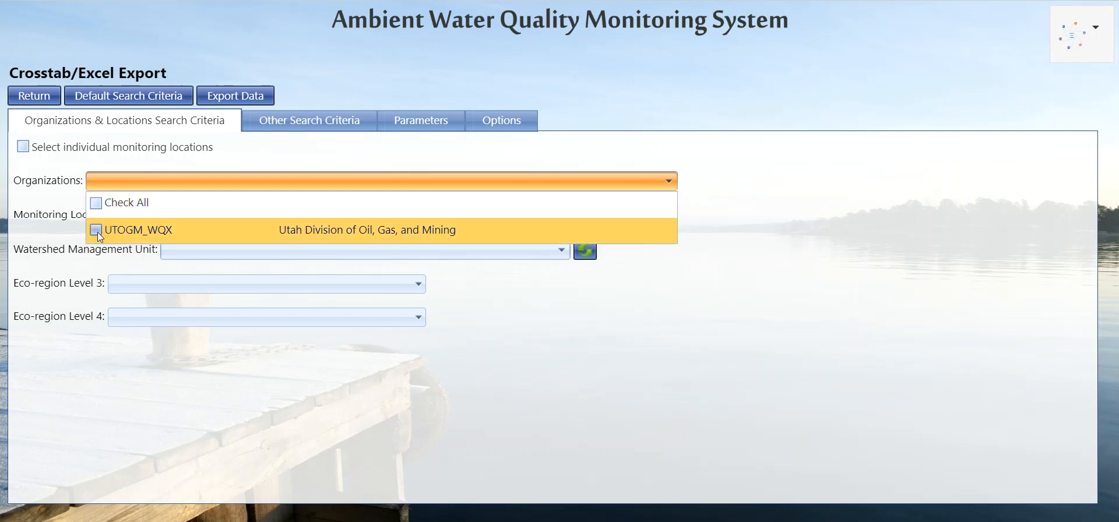
left_click(96, 230)
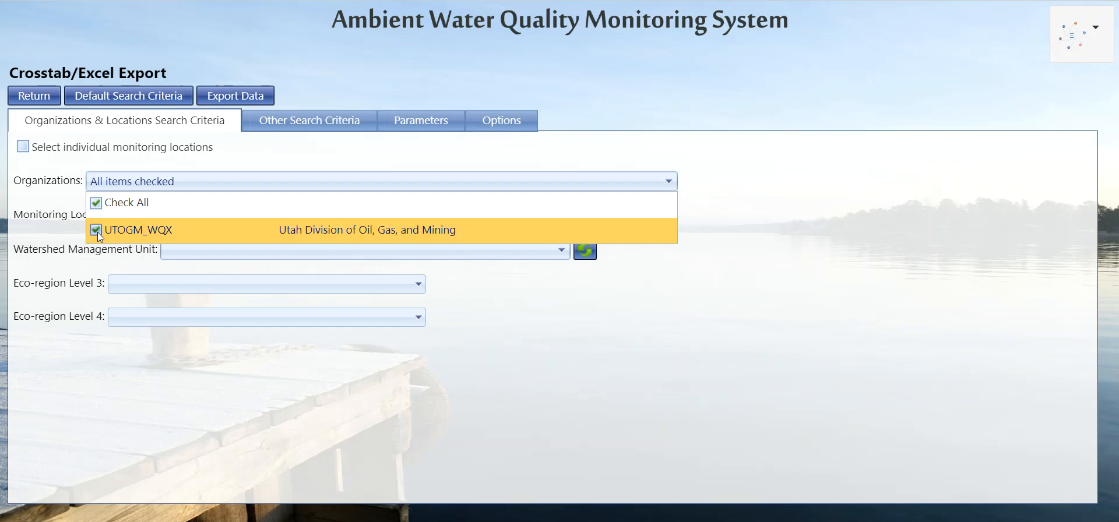
left_click(59, 165)
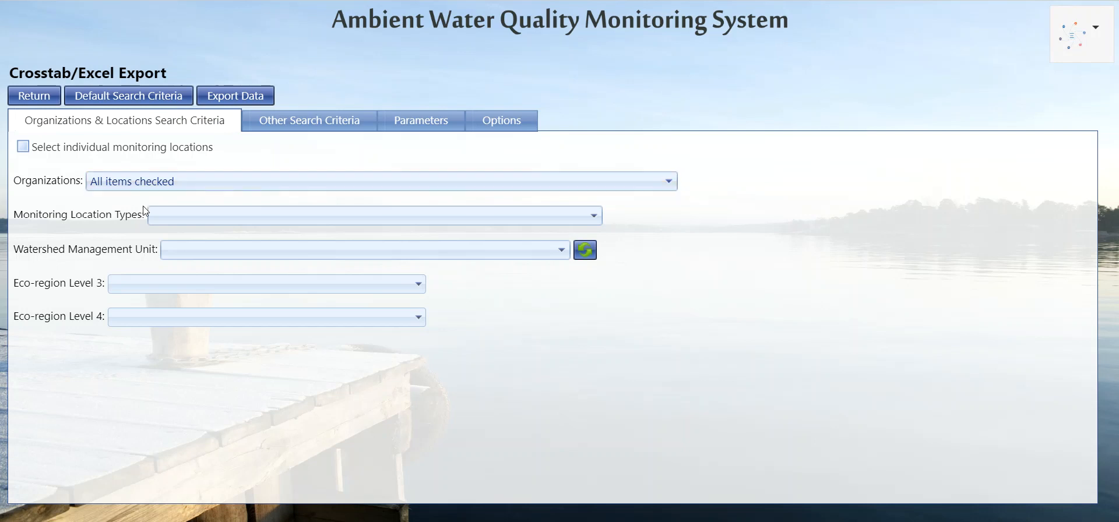
left_click(163, 219)
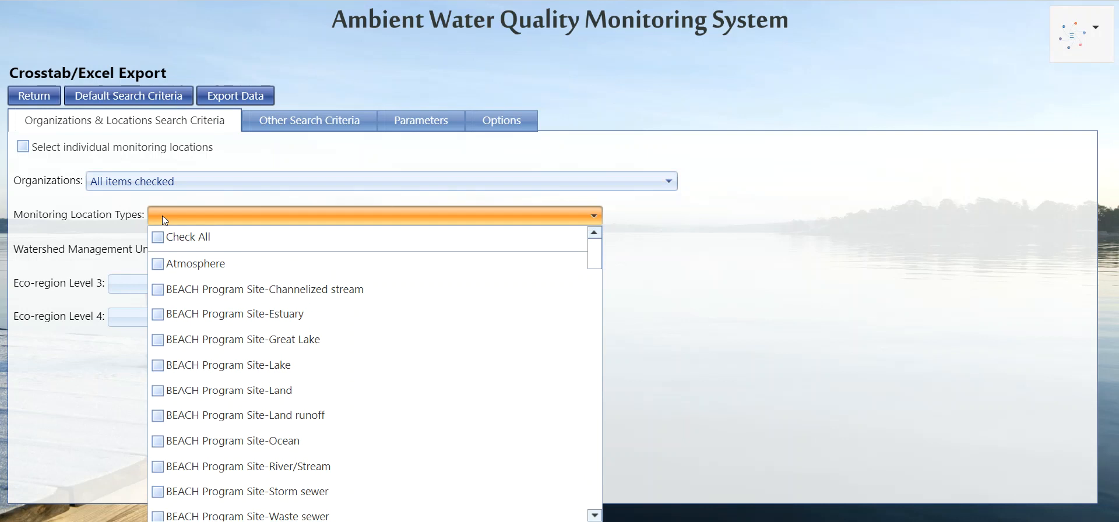
left_click(133, 210)
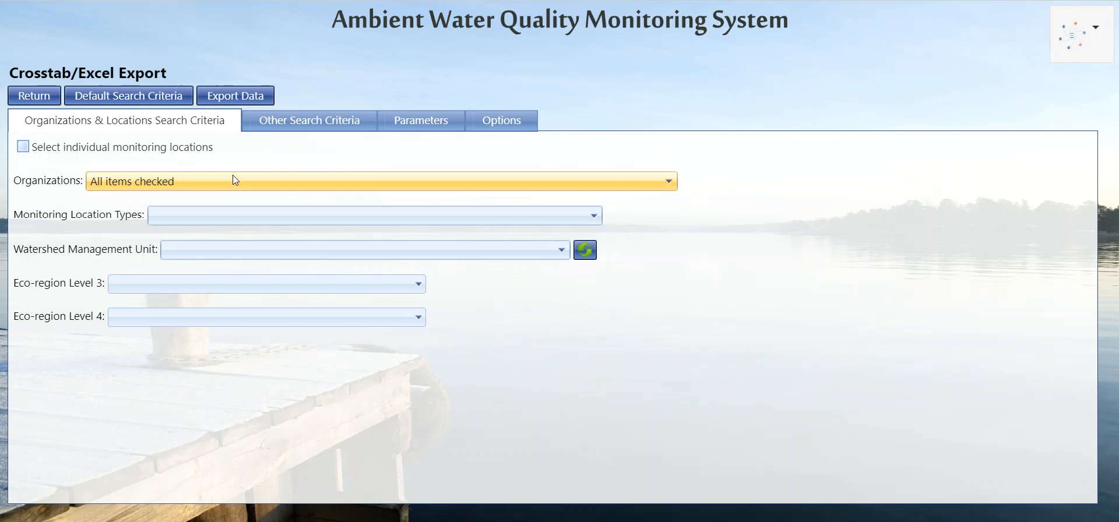
In the other search criteria, set the relative date range to the past 10 years
left_click(309, 125)
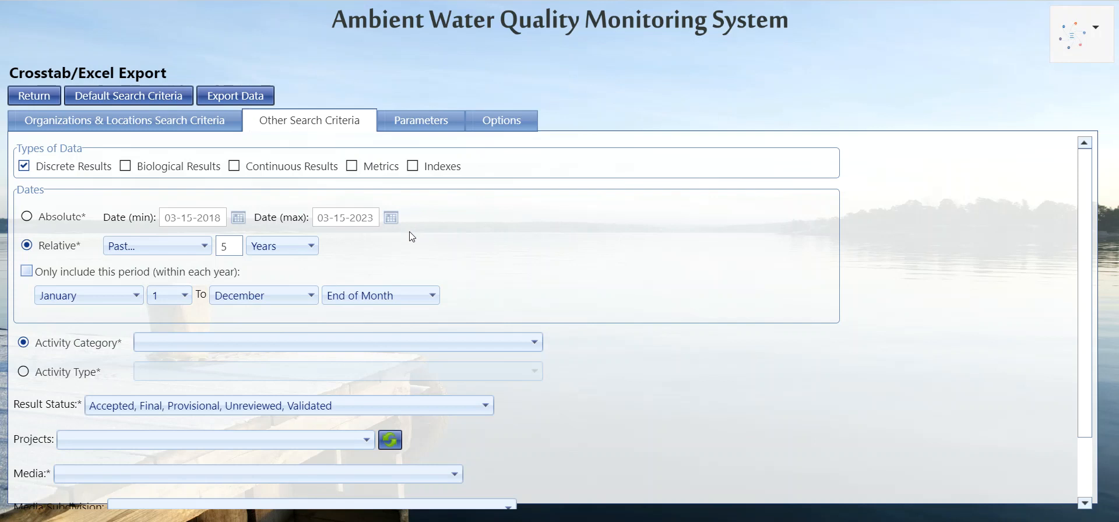
left_click(310, 244)
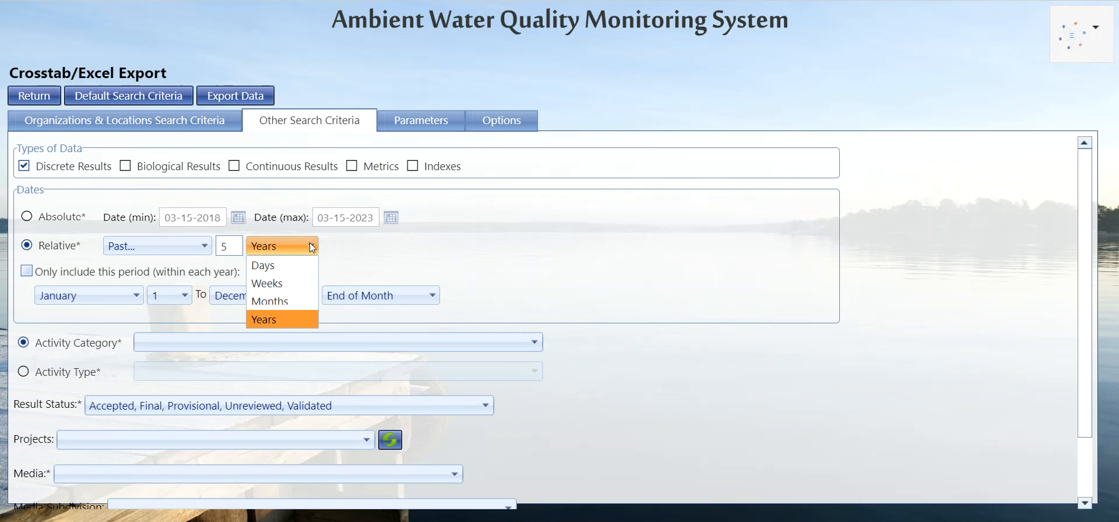
left_click(309, 242)
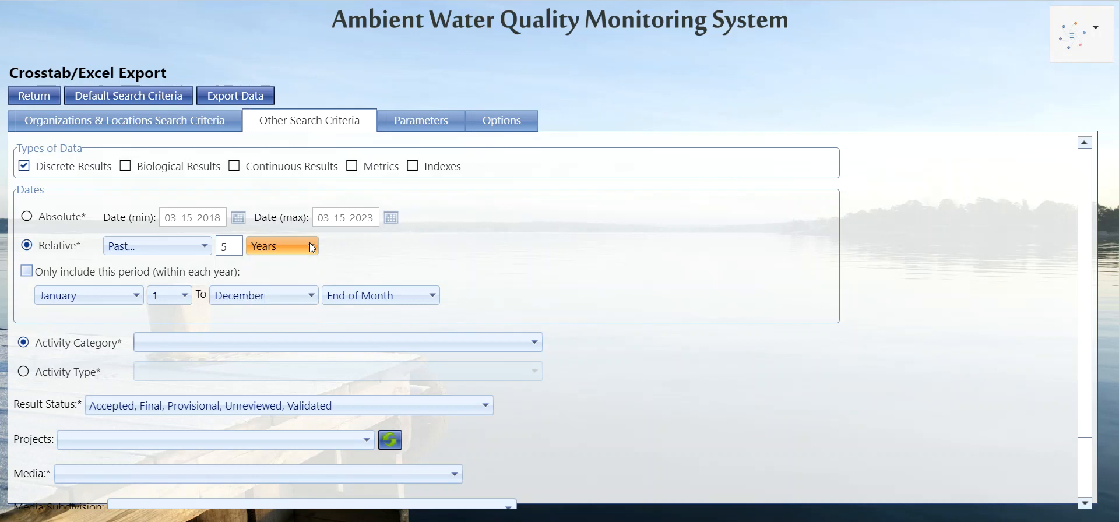
double_click(234, 247)
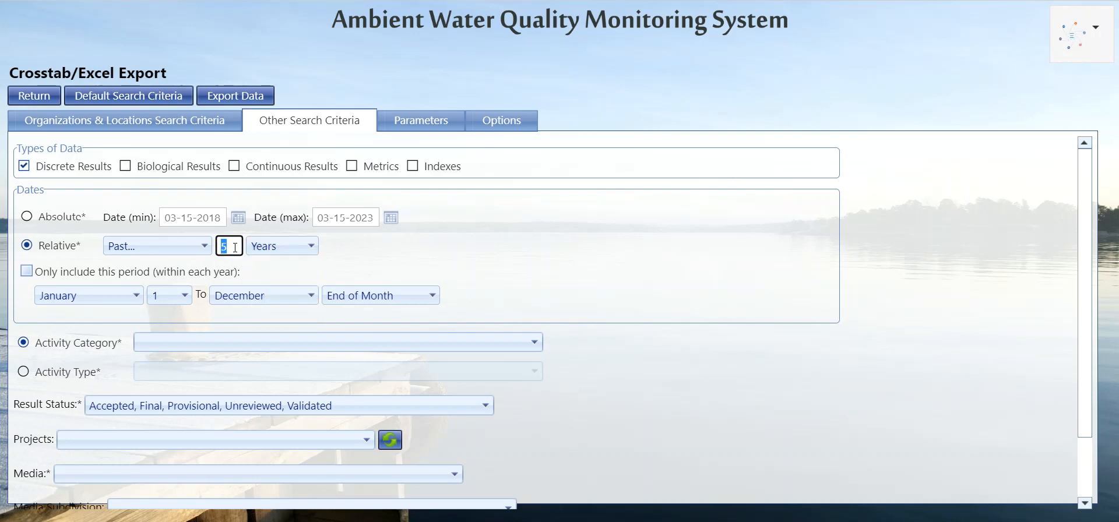
type("10")
left_click(361, 254)
Include all activity categories in the search and review the result status choices
scroll(589, 350, "down", 2)
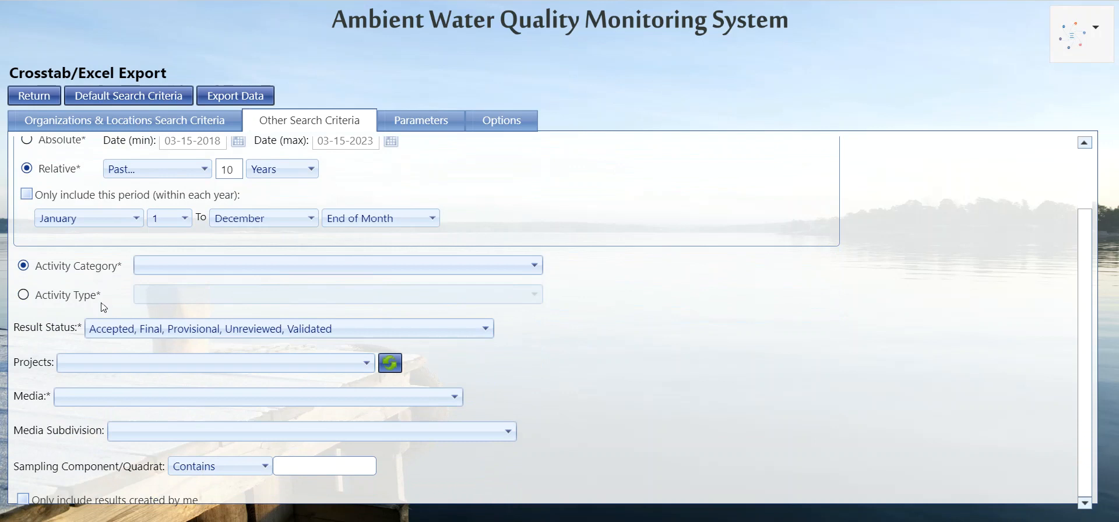
mouse_move(71, 278)
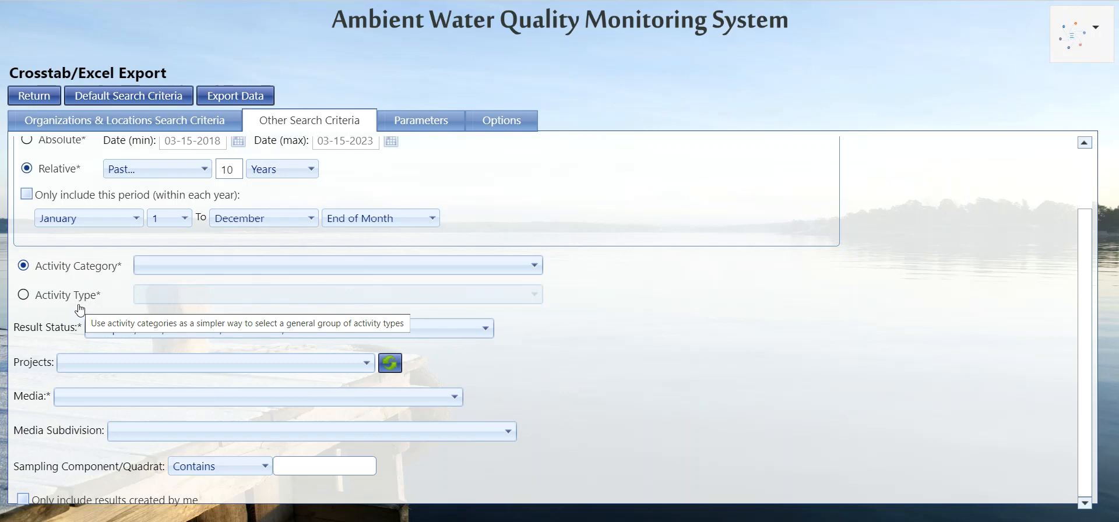
left_click(188, 268)
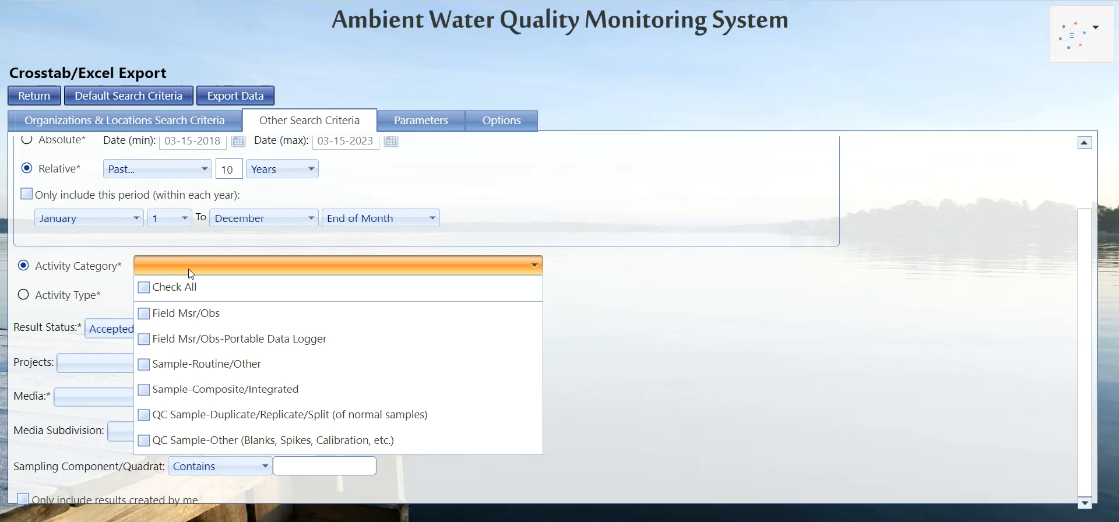
left_click(162, 288)
left_click(601, 325)
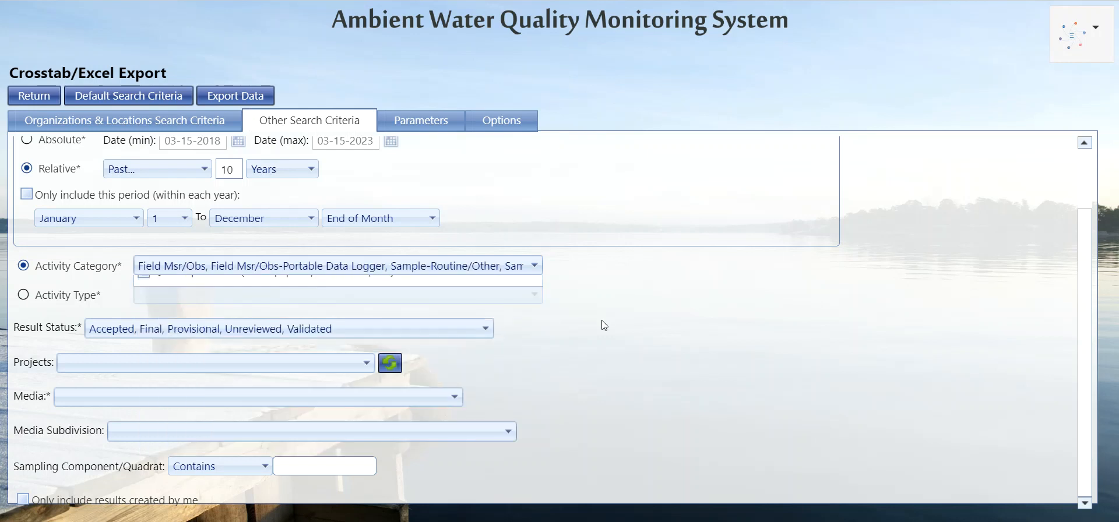
left_click(488, 331)
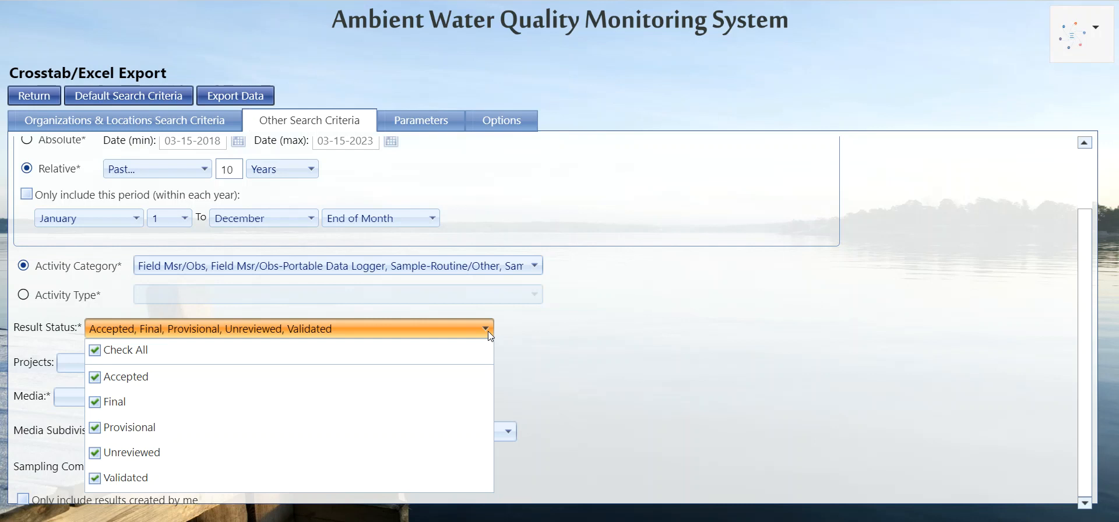
left_click(515, 338)
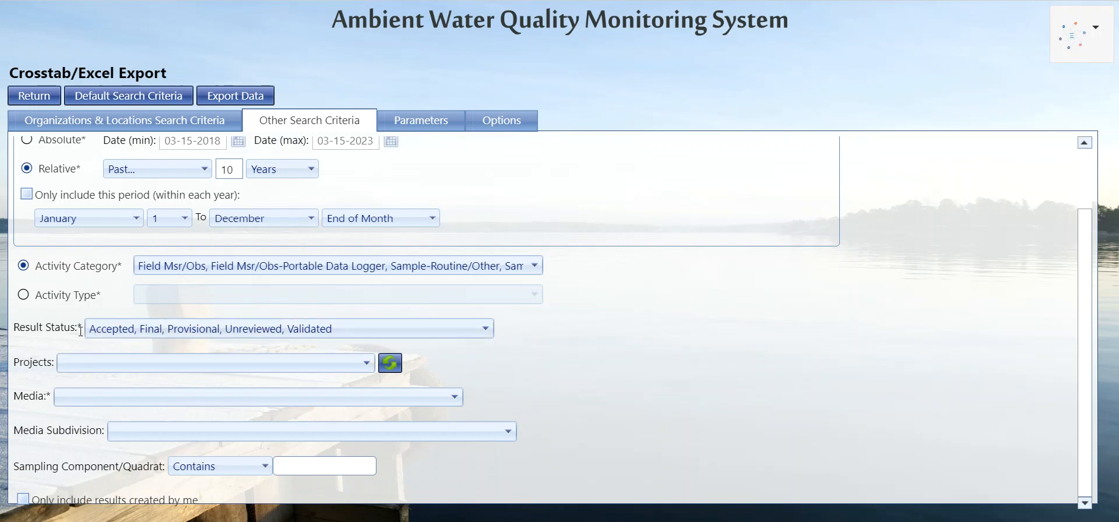
Refresh the list of projects and select the SKYLINE project
left_click(88, 366)
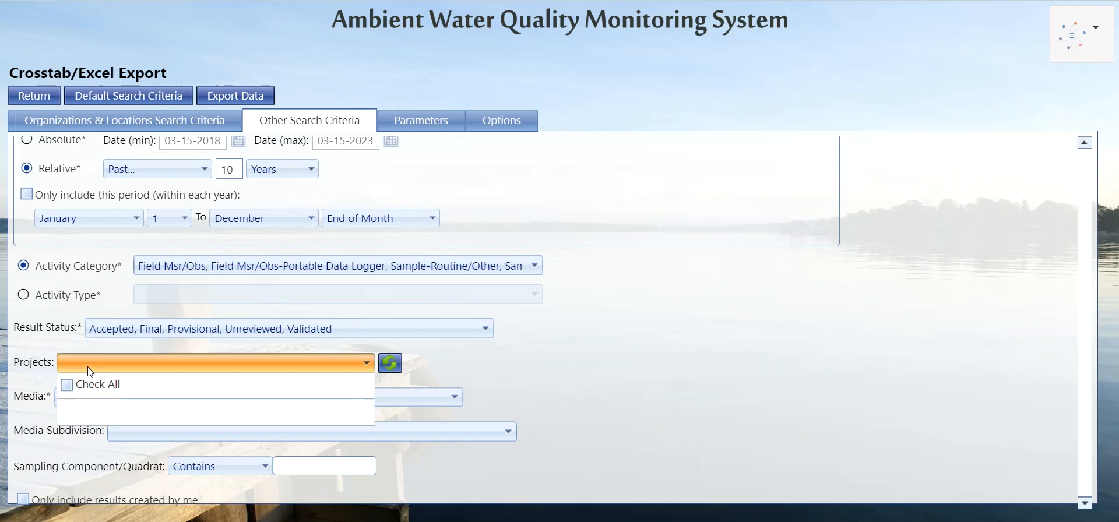
left_click(392, 363)
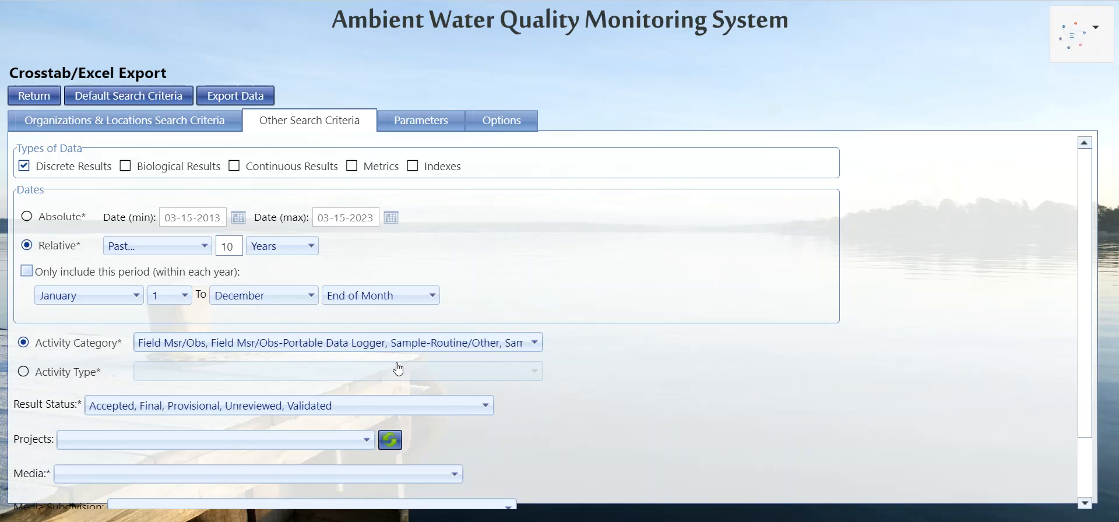
left_click(366, 439)
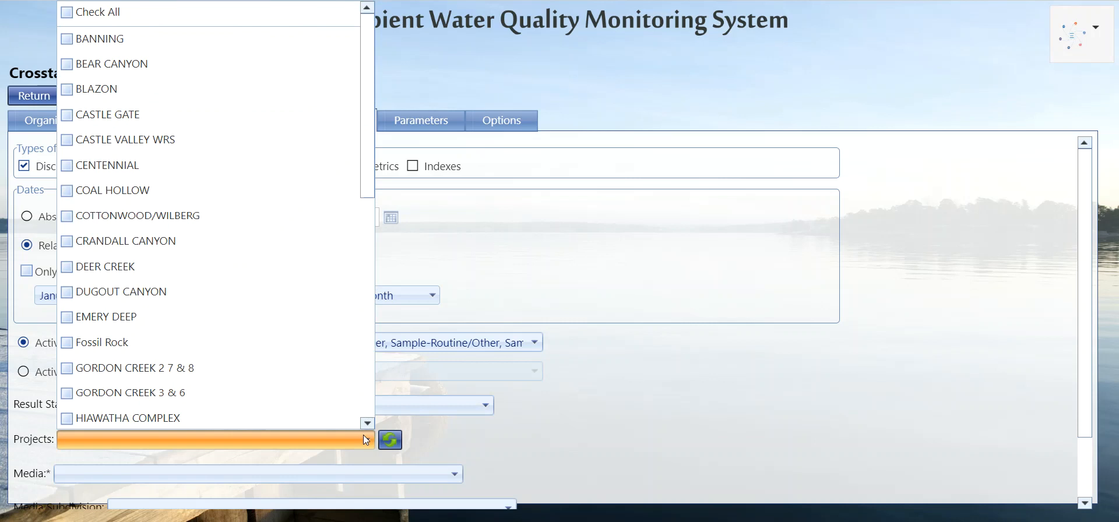
left_click_drag(371, 165, 376, 262)
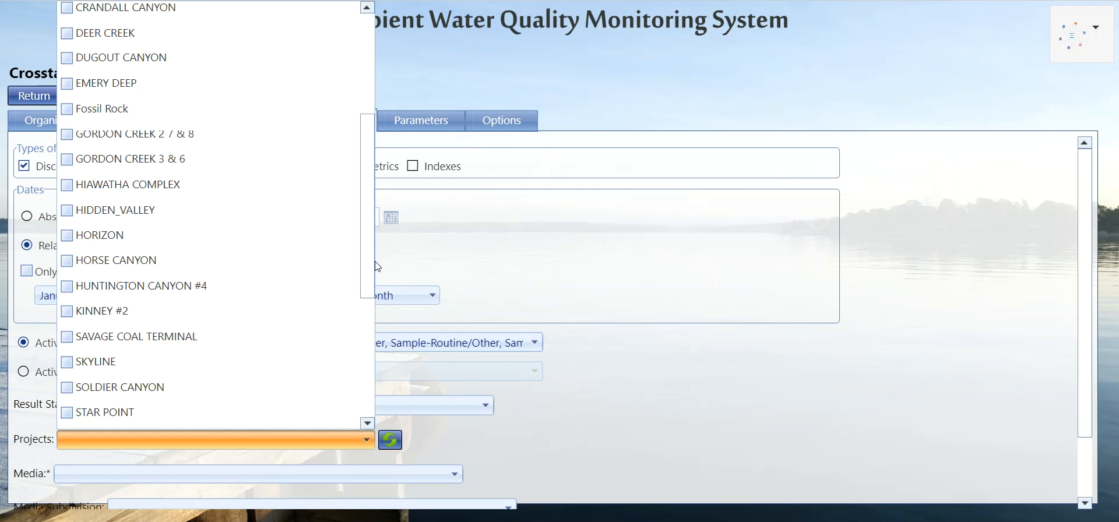
left_click(66, 361)
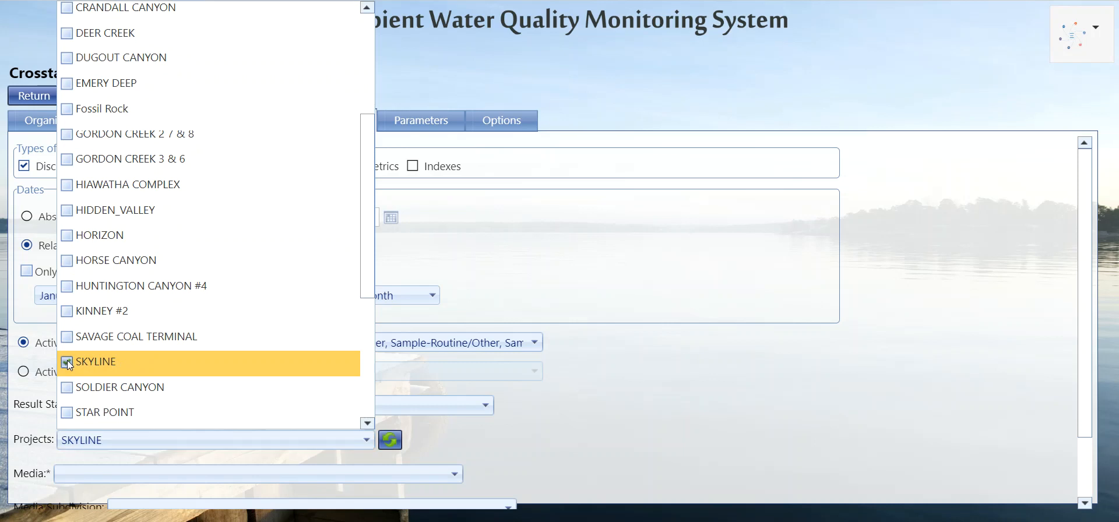
left_click(541, 402)
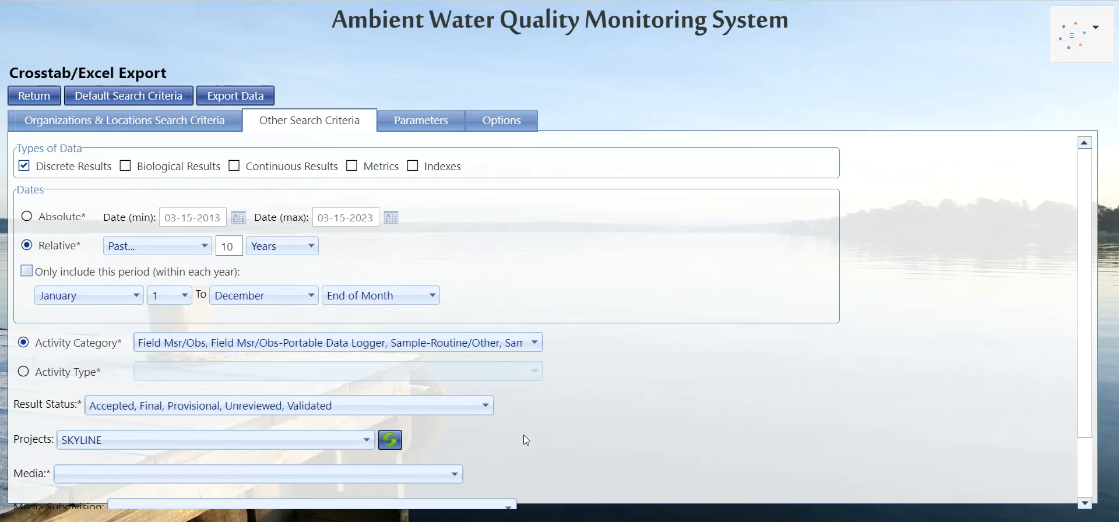
Limit the media to Water and view the media subdivision choices
left_click(453, 473)
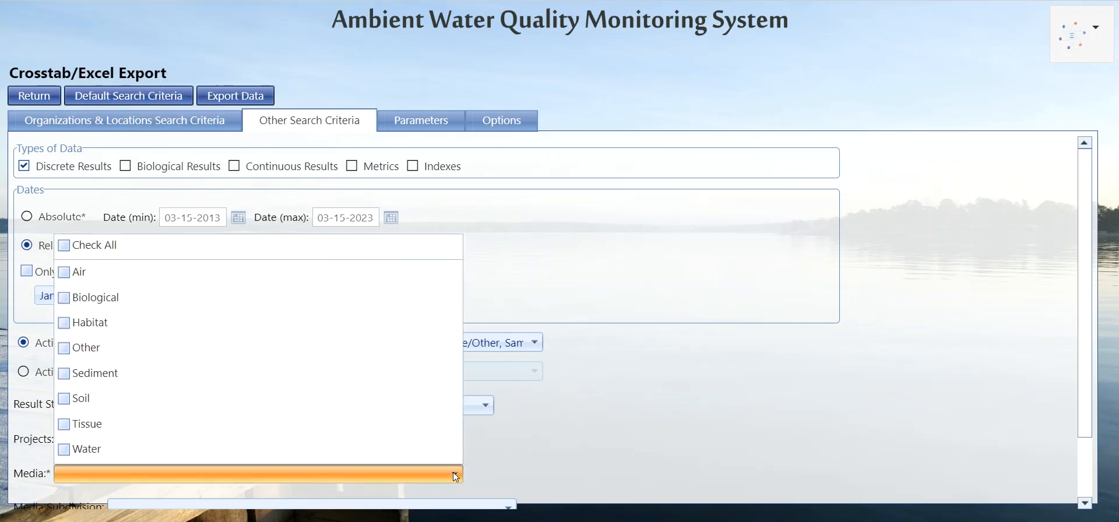
left_click(64, 449)
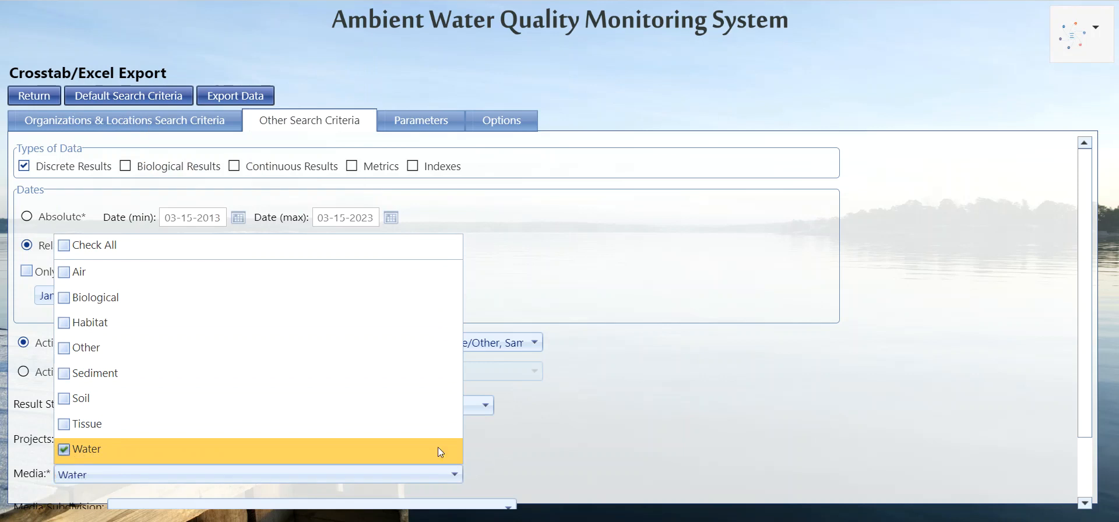
right_click(502, 456)
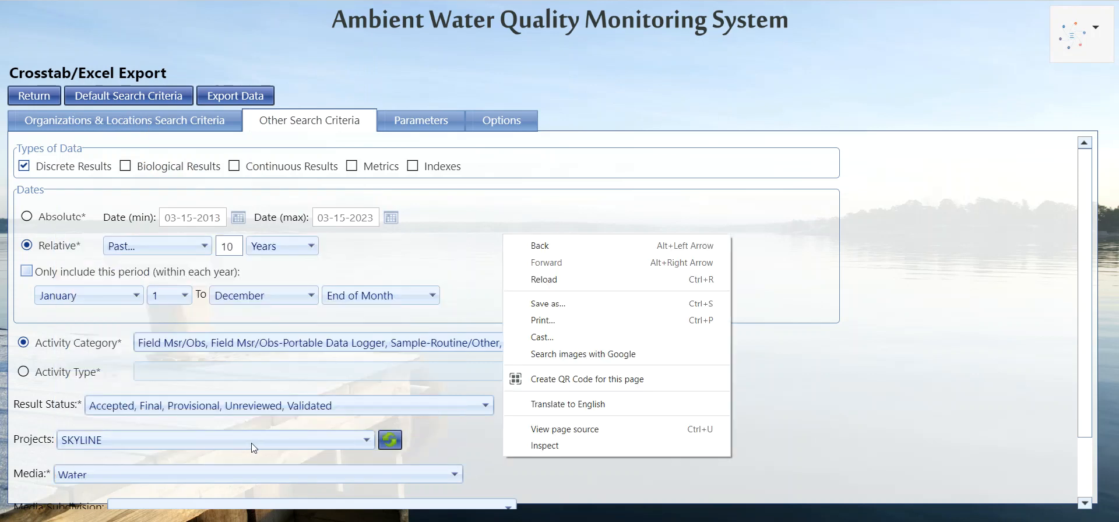
left_click(453, 434)
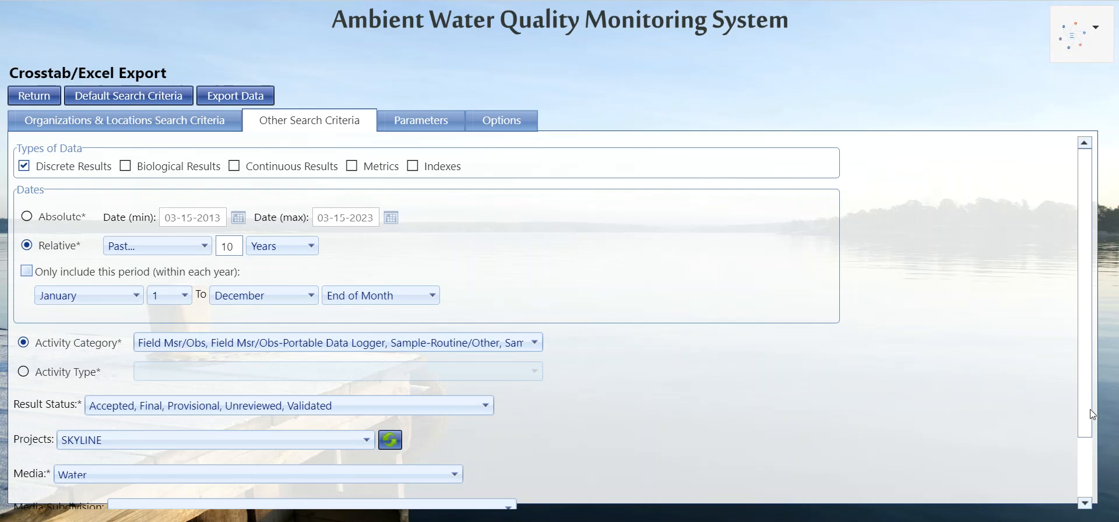
left_click_drag(1082, 414, 1082, 478)
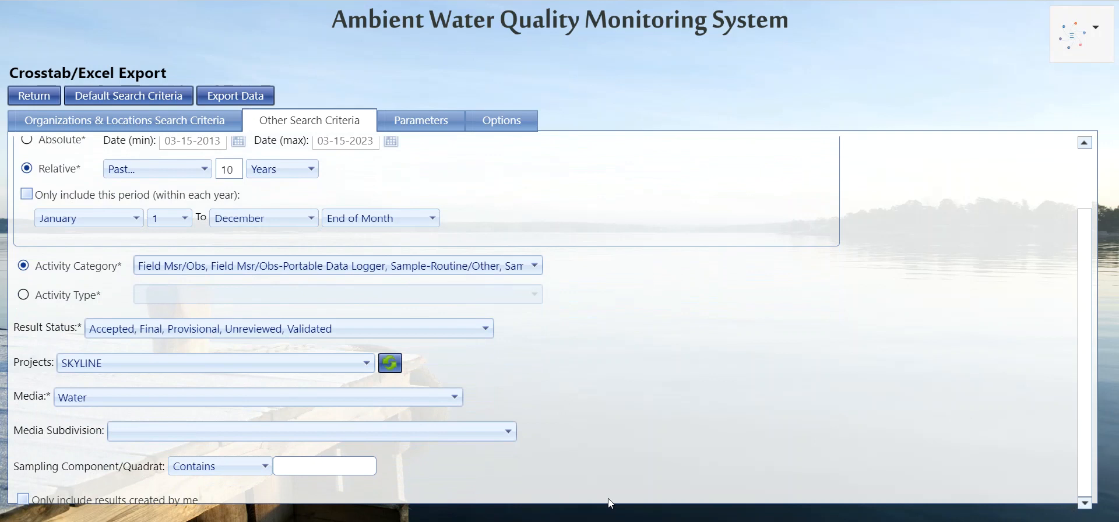
left_click(477, 435)
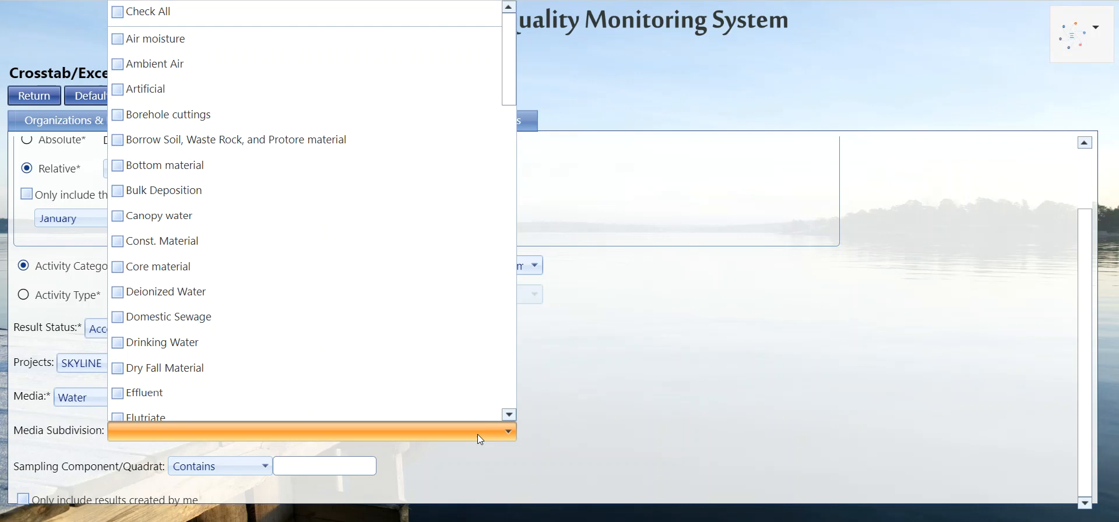
left_click(558, 440)
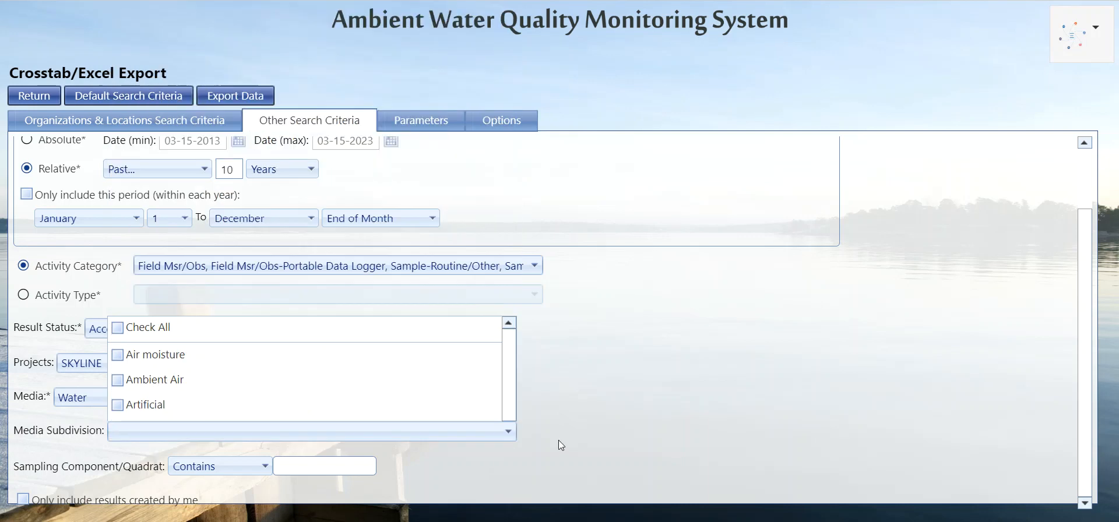
Load the list of parameters matching the search criteria and look through it down to pH and Phosphorus
left_click(435, 125)
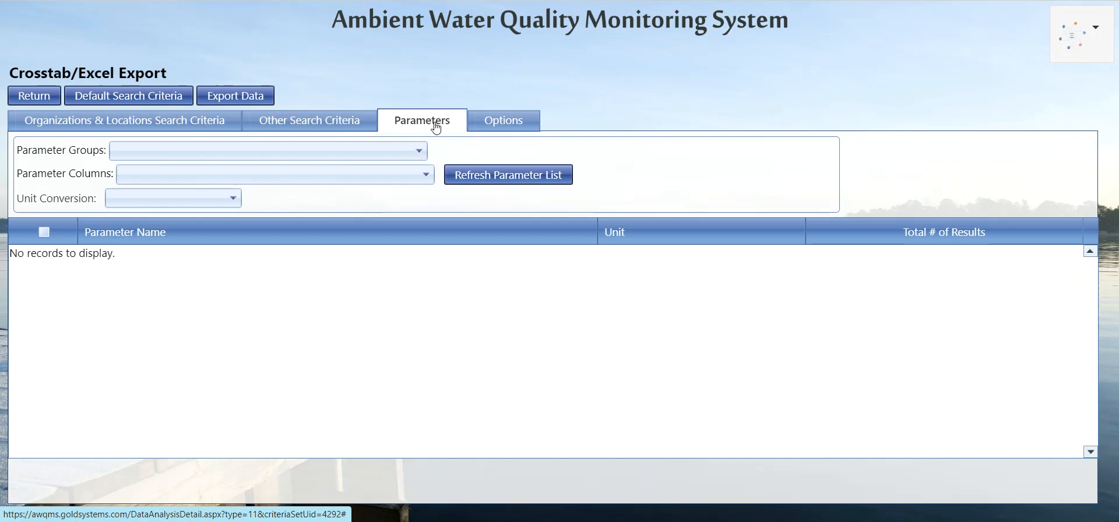
left_click(485, 173)
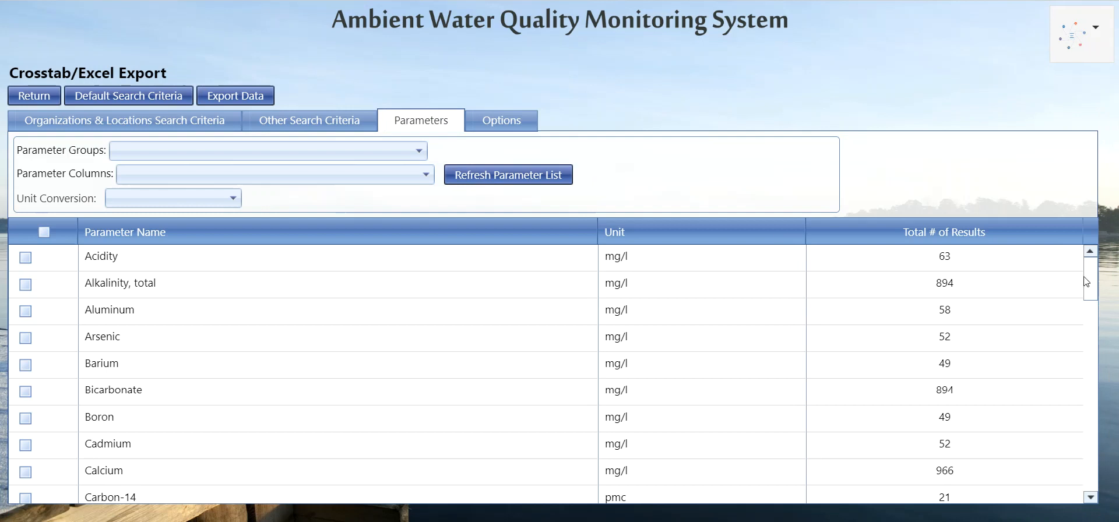
left_click_drag(1092, 285, 1092, 302)
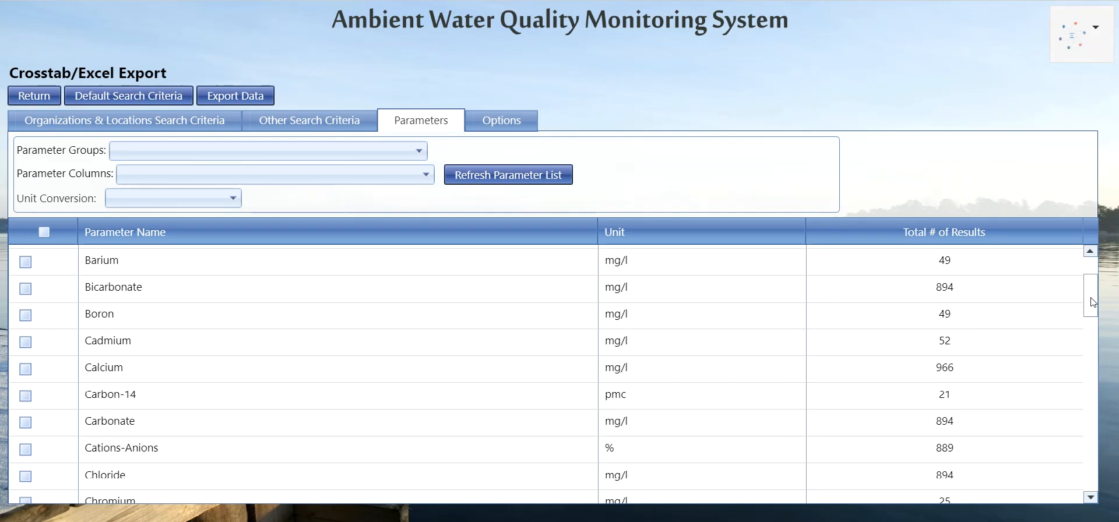
left_click_drag(1092, 302, 1091, 400)
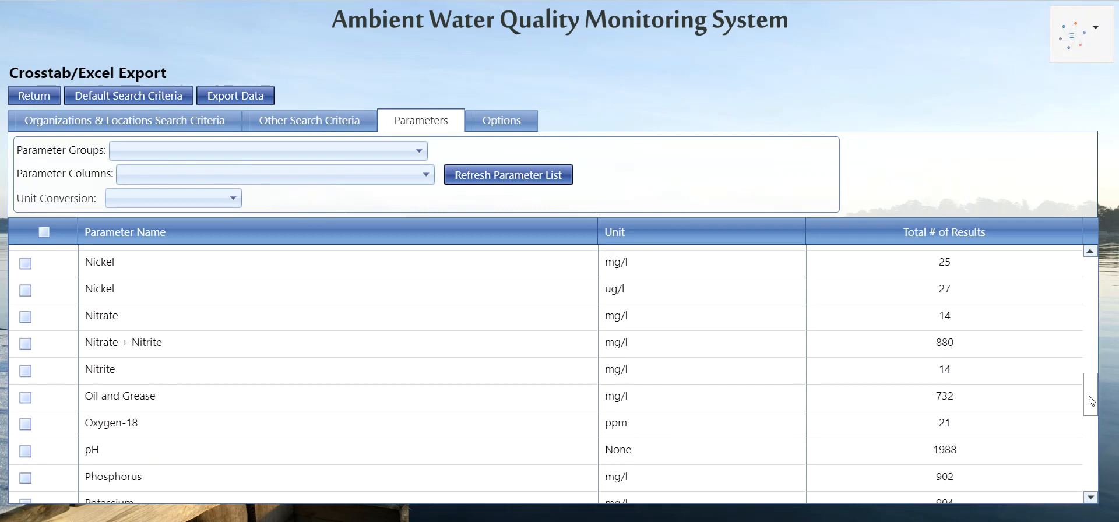
Select the pH, Temperature, water and Conductivity parameters for the export
left_click(25, 451)
left_click_drag(1091, 415, 1096, 474)
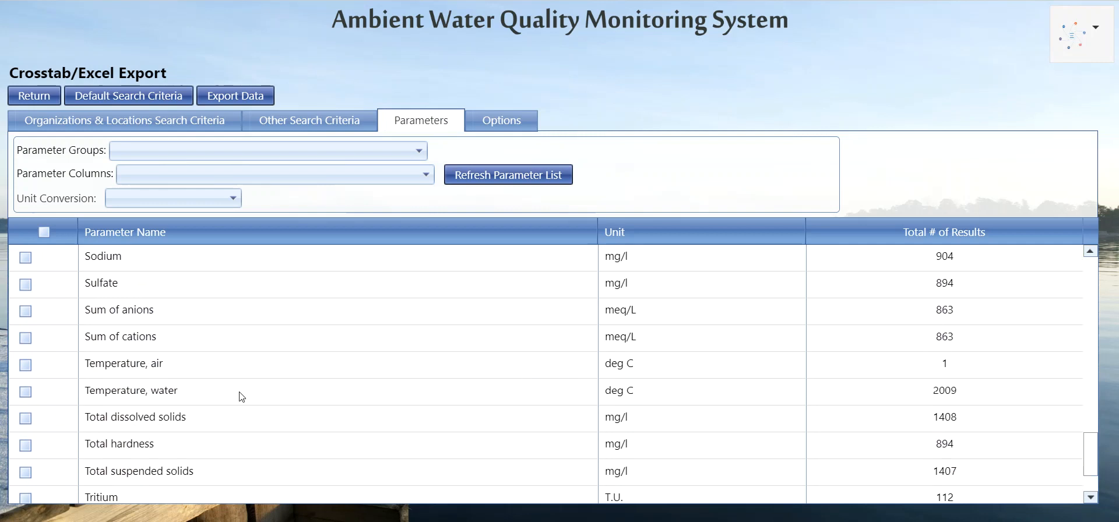
left_click(24, 391)
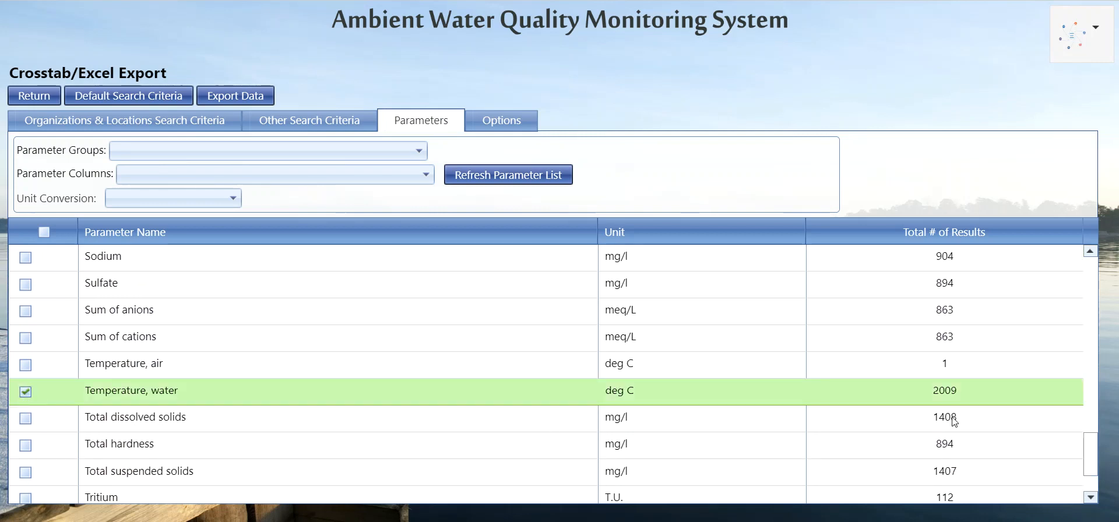
left_click_drag(1091, 455, 1092, 474)
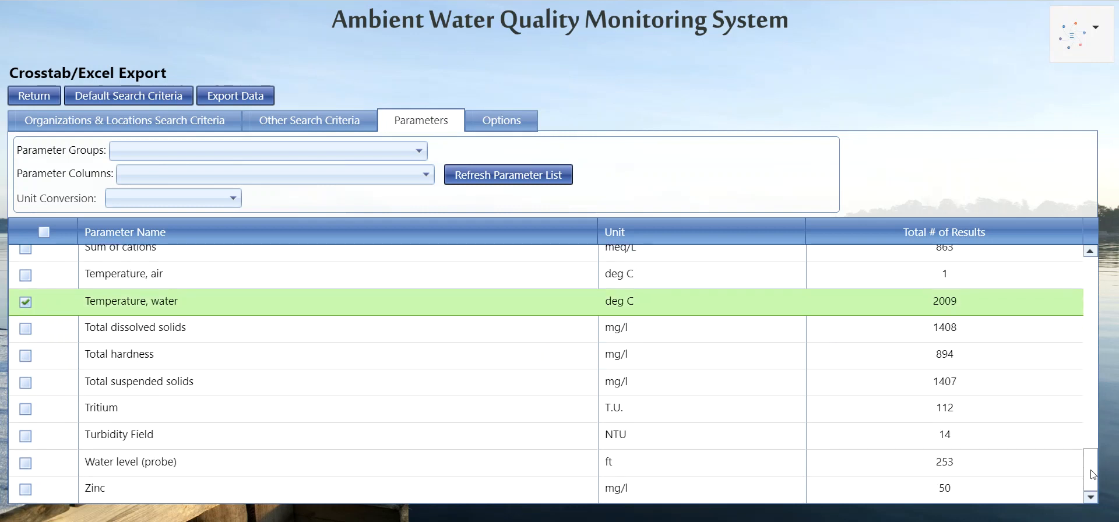
left_click_drag(1091, 474, 1090, 338)
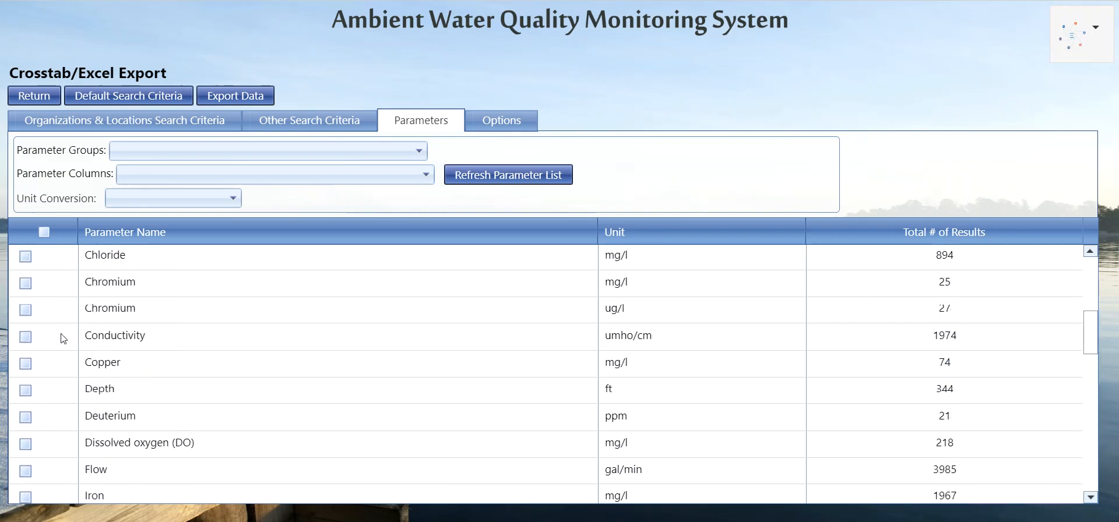
left_click(25, 337)
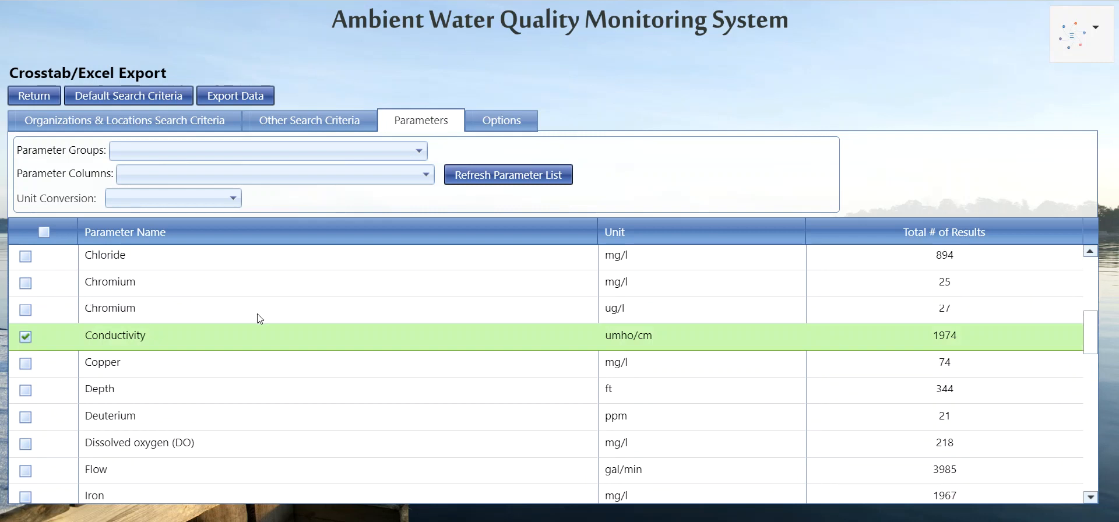
Add Monitoring Location ID to Date as the row grouping in the export options, and review the column grouping choices
left_click(508, 132)
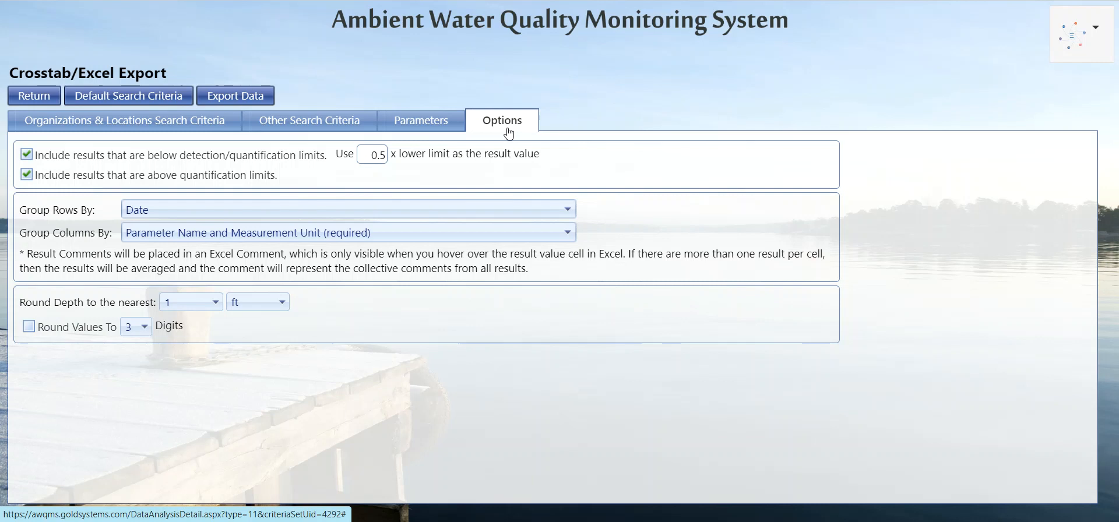
right_click(444, 208)
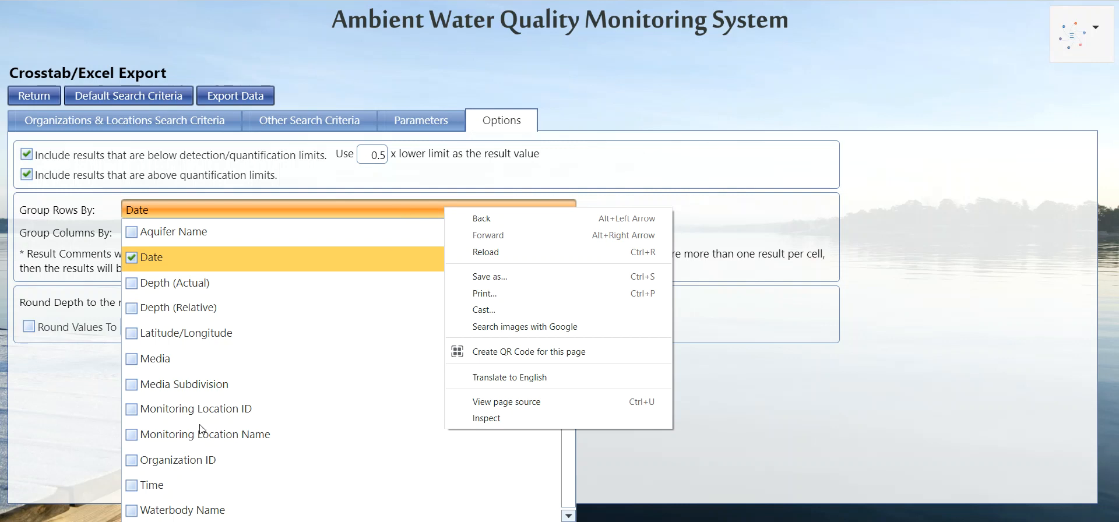
left_click(132, 411)
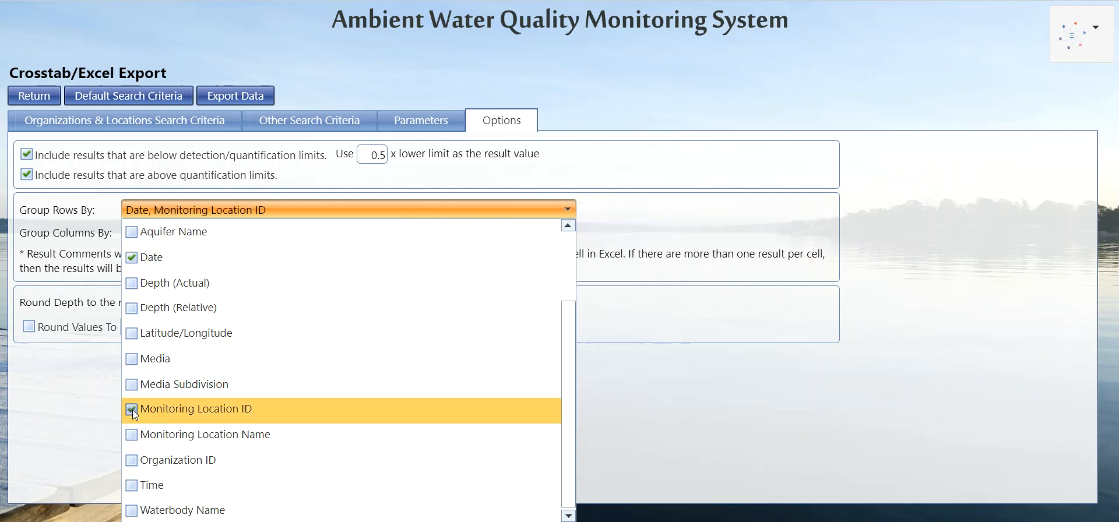
left_click(83, 411)
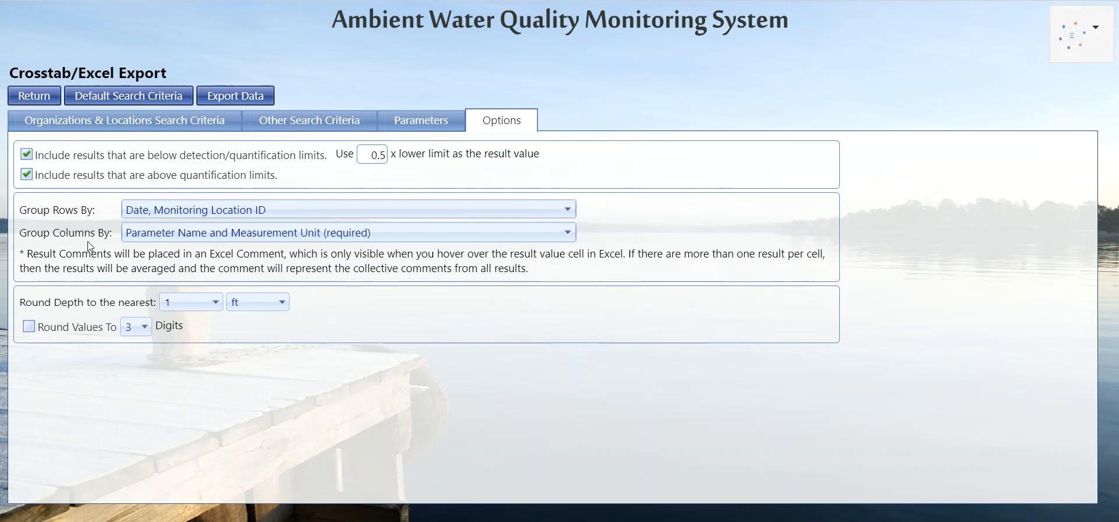
left_click(220, 236)
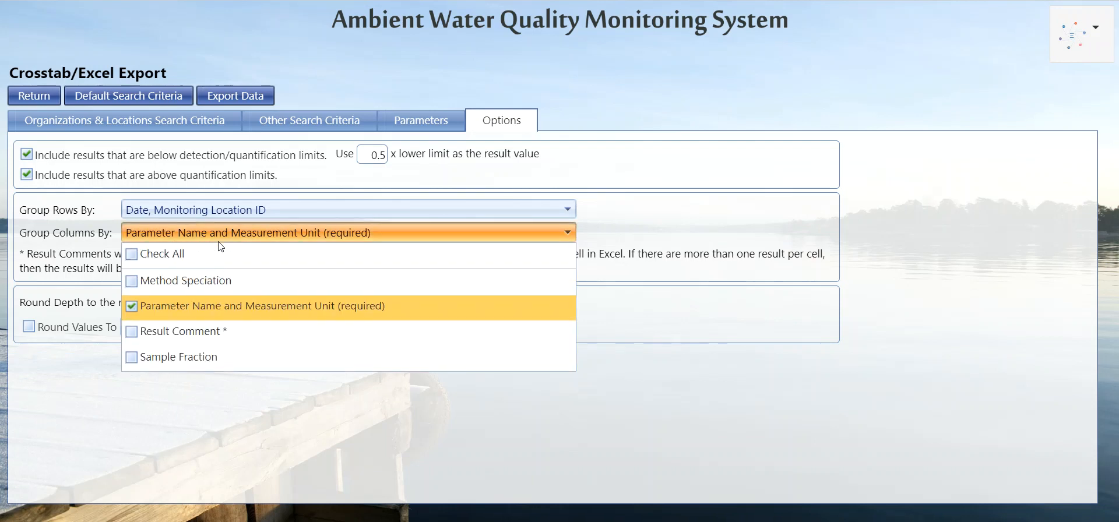
left_click(84, 263)
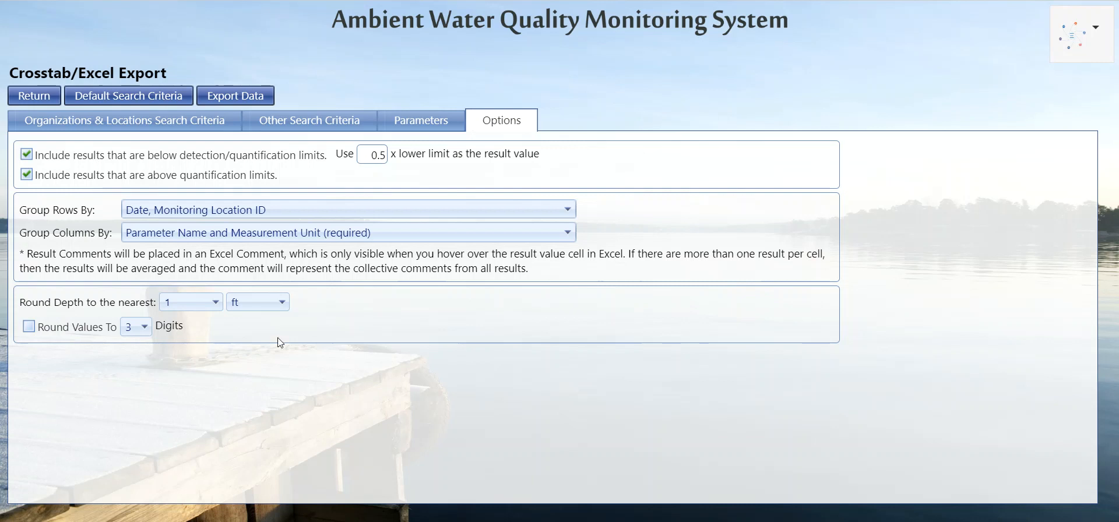
Export the data and open the downloaded ExportData.xlsx in Excel, enlarging its window
left_click(254, 99)
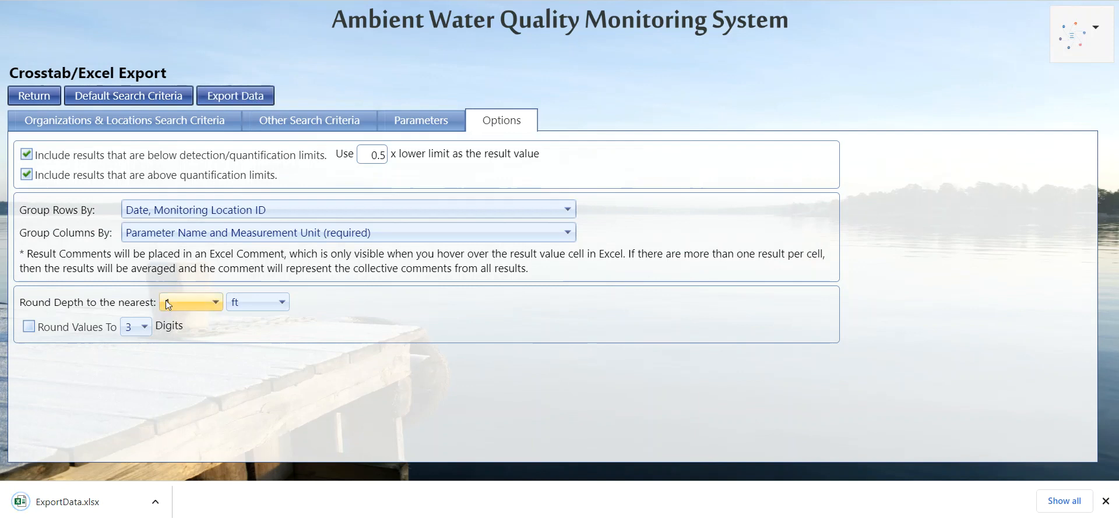
left_click(111, 503)
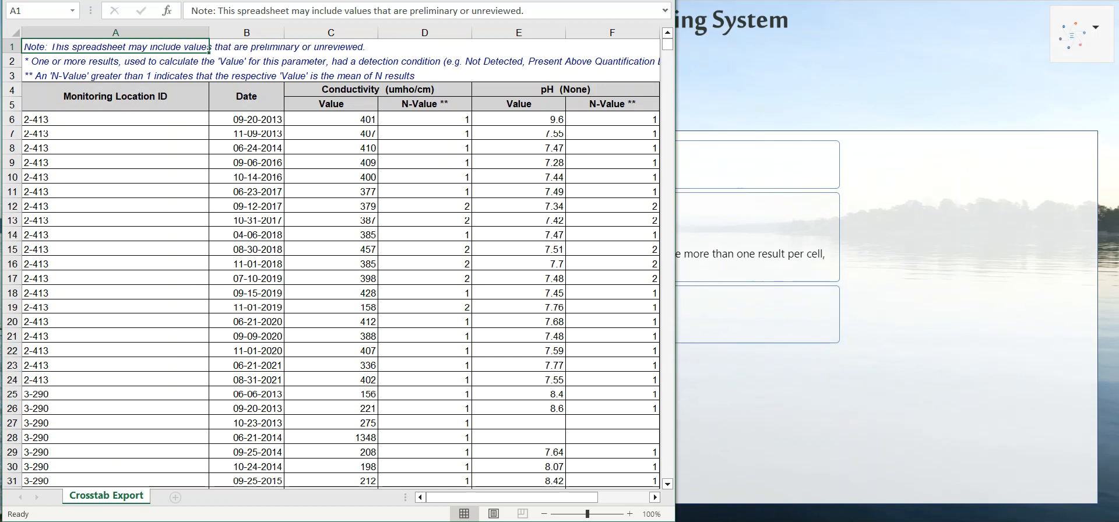
key("super+Up")
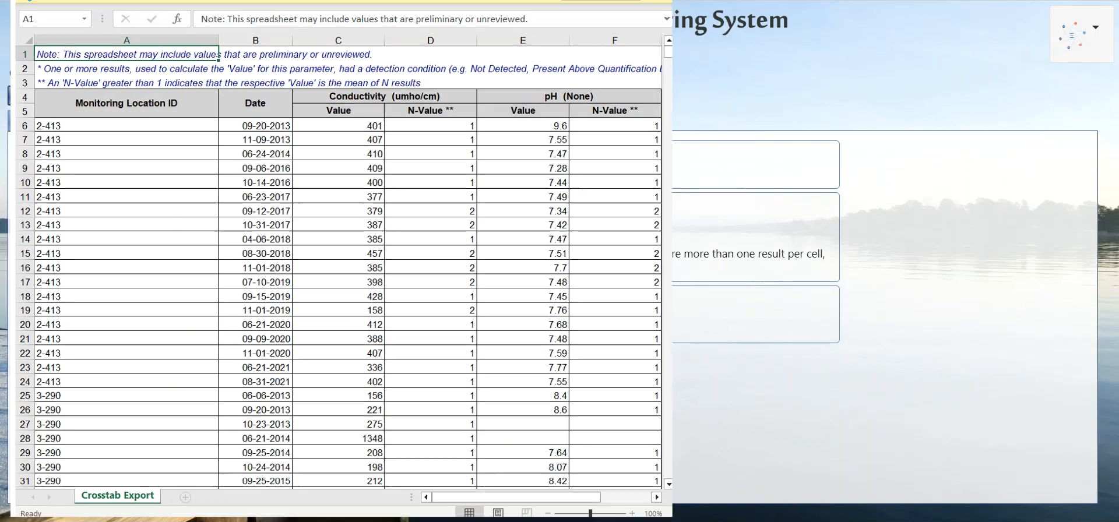